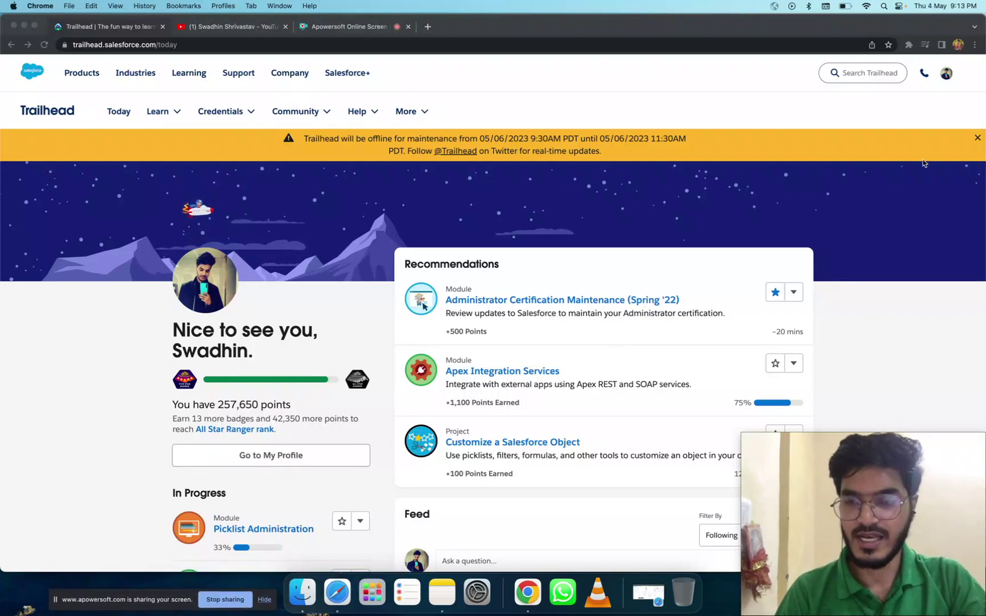
Step: Search Trailhead for 'Picklist Administration' and open that module's page
{"action": "left_click", "coordinate": [850, 73]}
{"action": "left_click", "coordinate": [850, 72]}
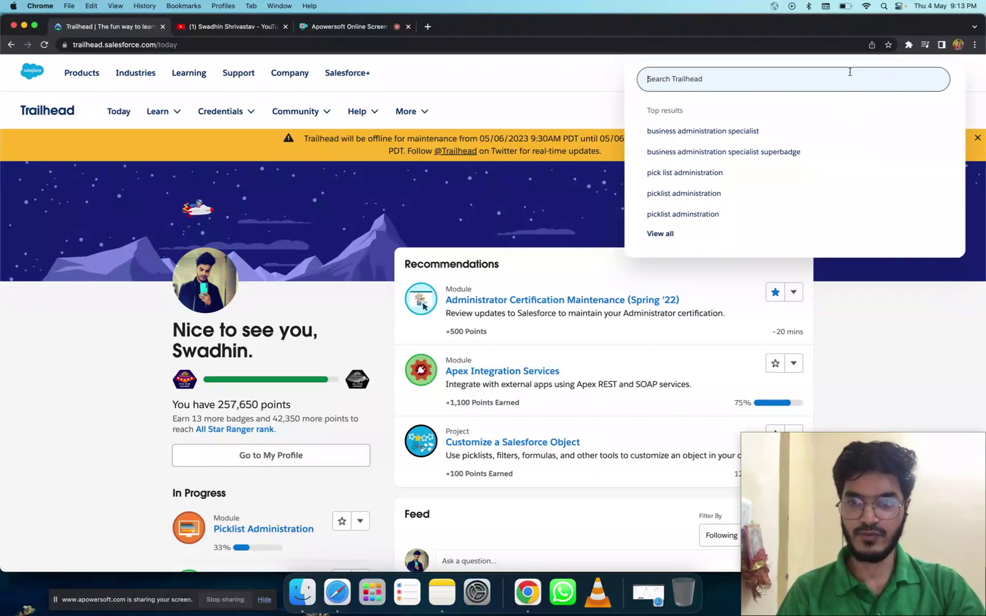
{"action": "type", "text": "Picklist Administration"}
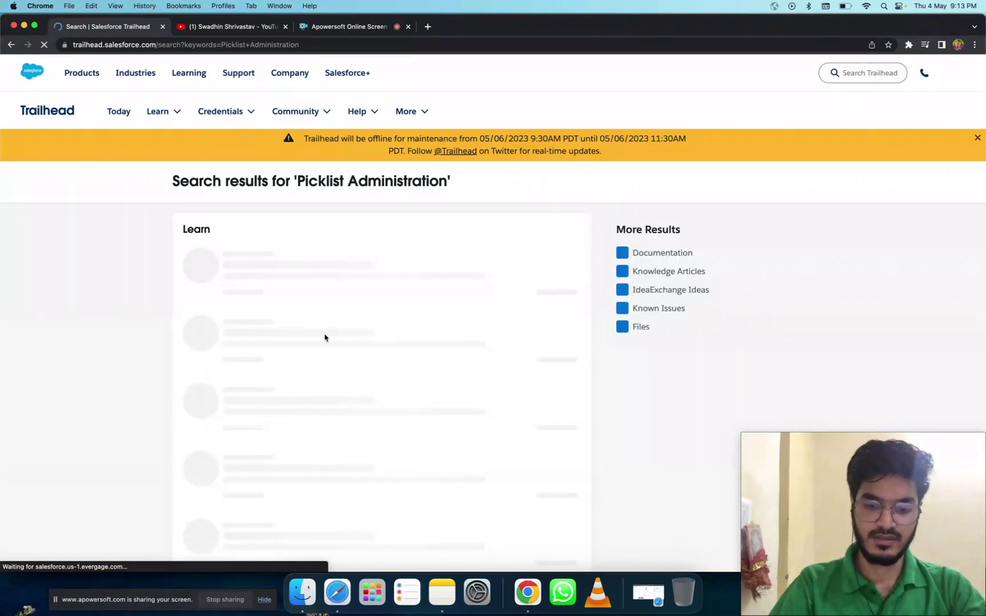
{"action": "key", "text": "XF86MonBrightnessUp"}
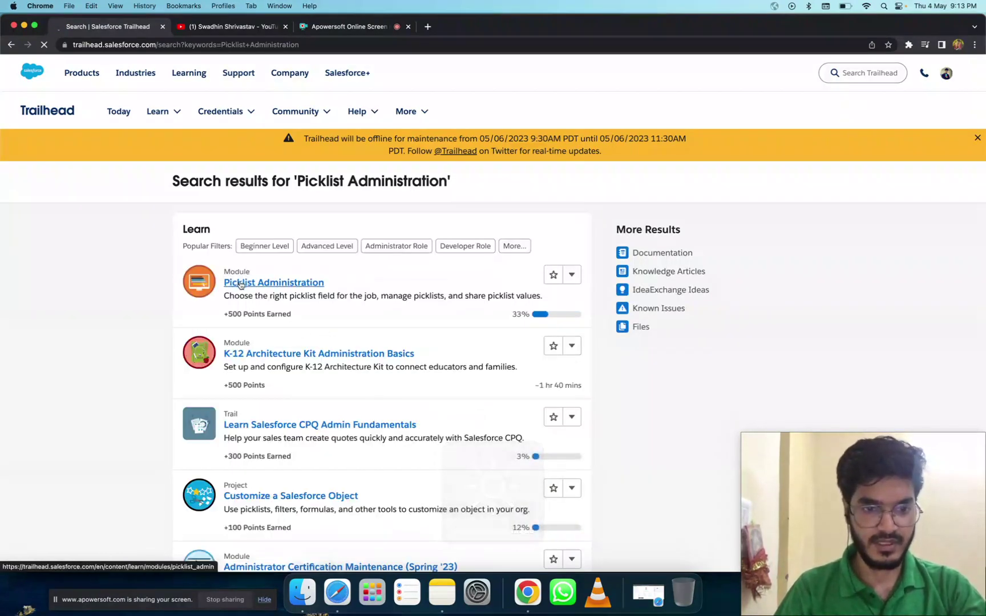
{"action": "left_click", "coordinate": [241, 284]}
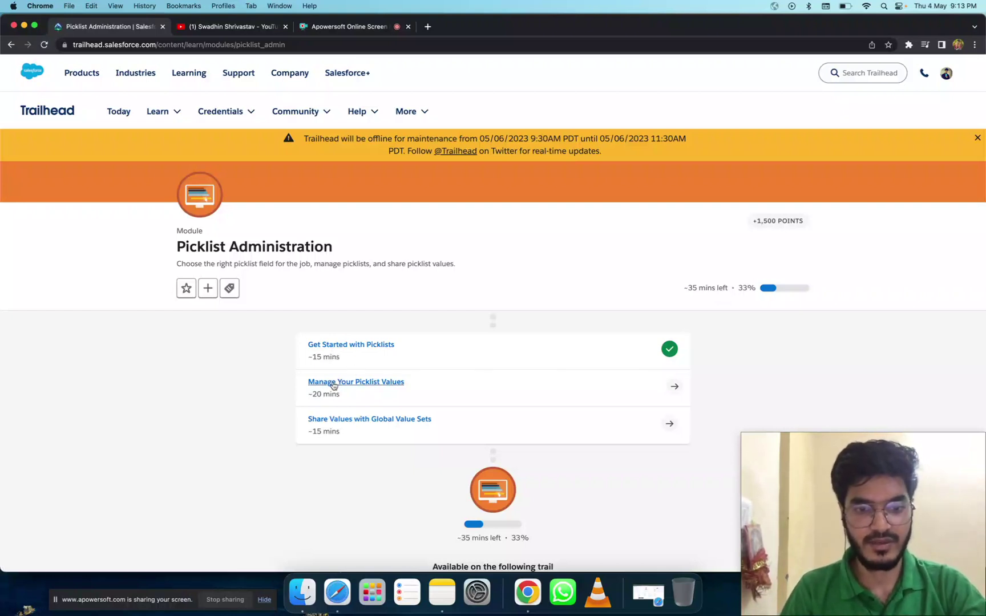
Step: Open the Manage Your Picklist Values unit and launch its hands-on challenge org
{"action": "left_click", "coordinate": [350, 388]}
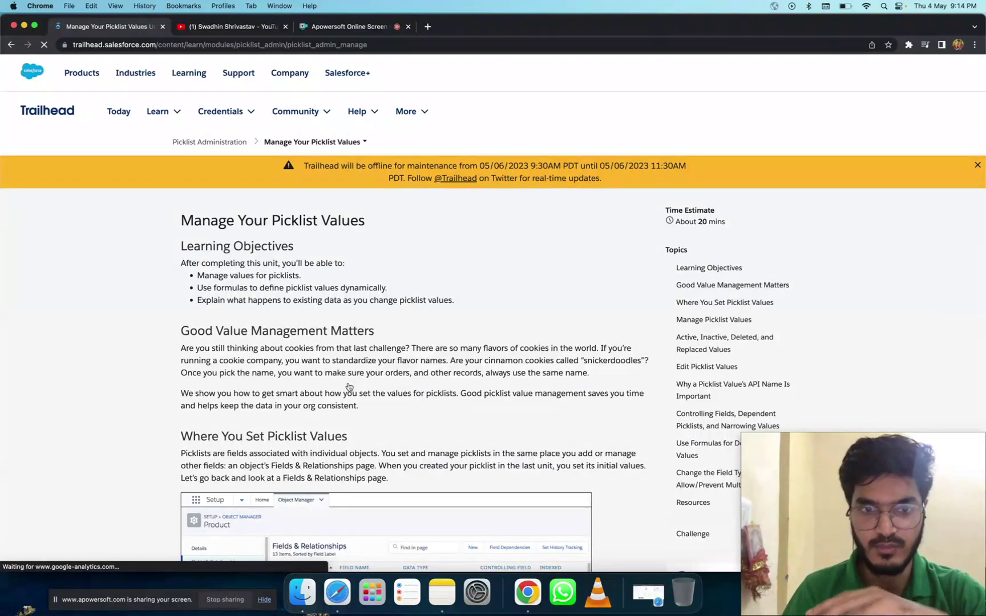
{"action": "scroll", "coordinate": [449, 429], "scroll_direction": "down", "scroll_amount": 1}
{"action": "scroll", "coordinate": [449, 429], "scroll_direction": "down", "scroll_amount": 10}
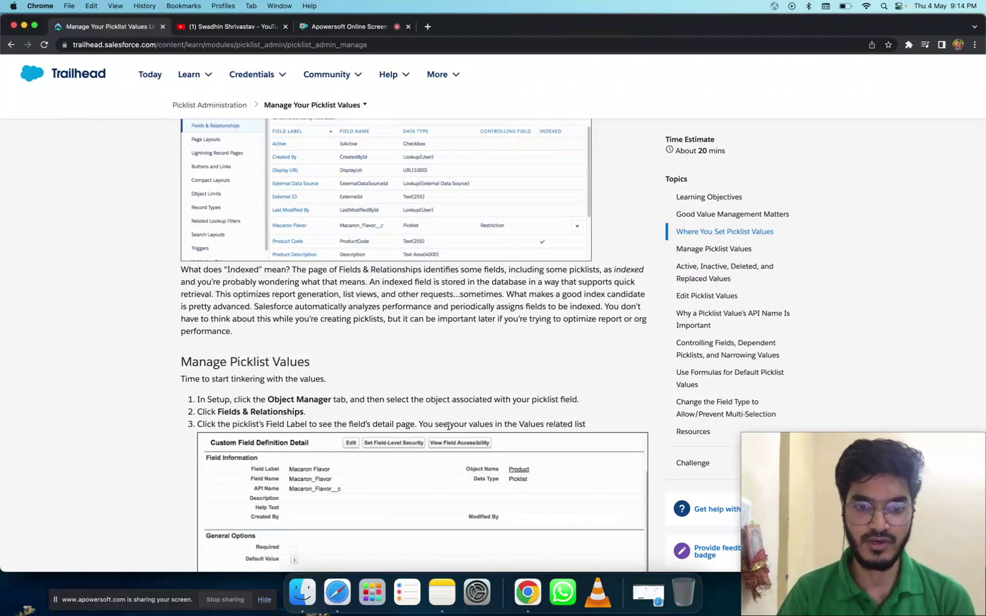
{"action": "scroll", "coordinate": [449, 426], "scroll_direction": "down", "scroll_amount": 20}
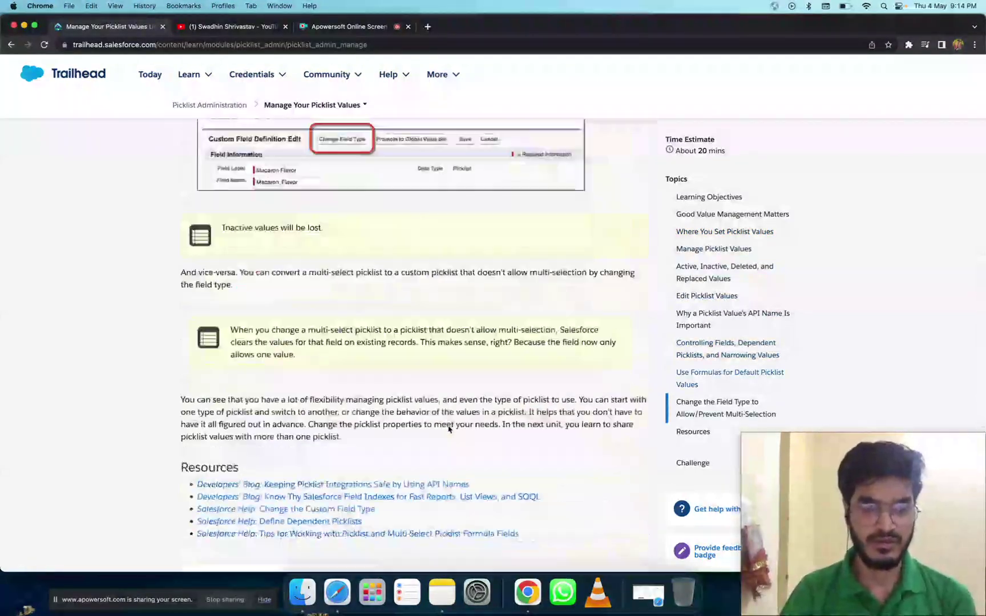
{"action": "scroll", "coordinate": [449, 429], "scroll_direction": "down", "scroll_amount": 10}
{"action": "scroll", "coordinate": [625, 437], "scroll_direction": "up", "scroll_amount": 5}
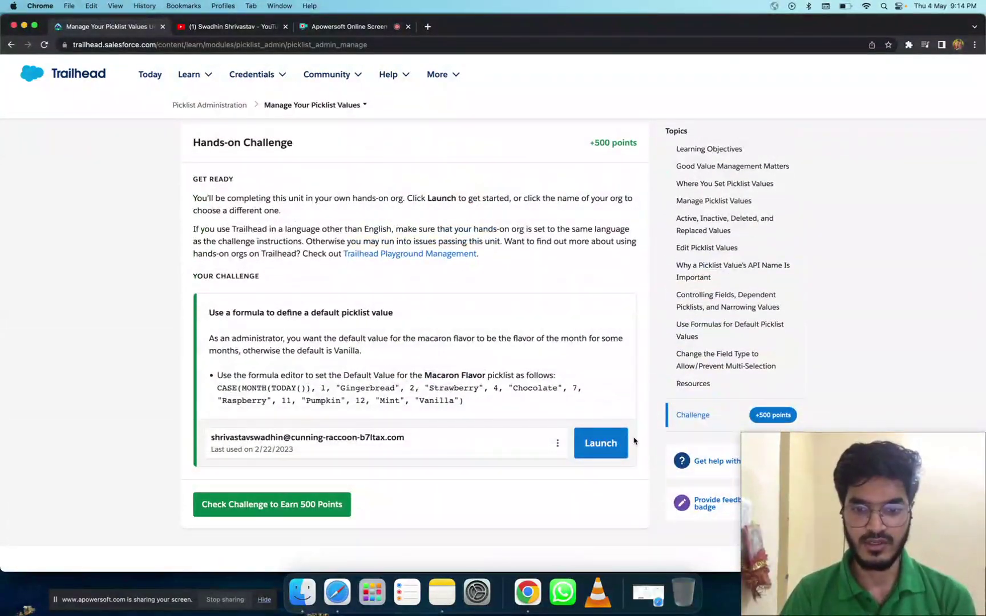
{"action": "left_click", "coordinate": [615, 444]}
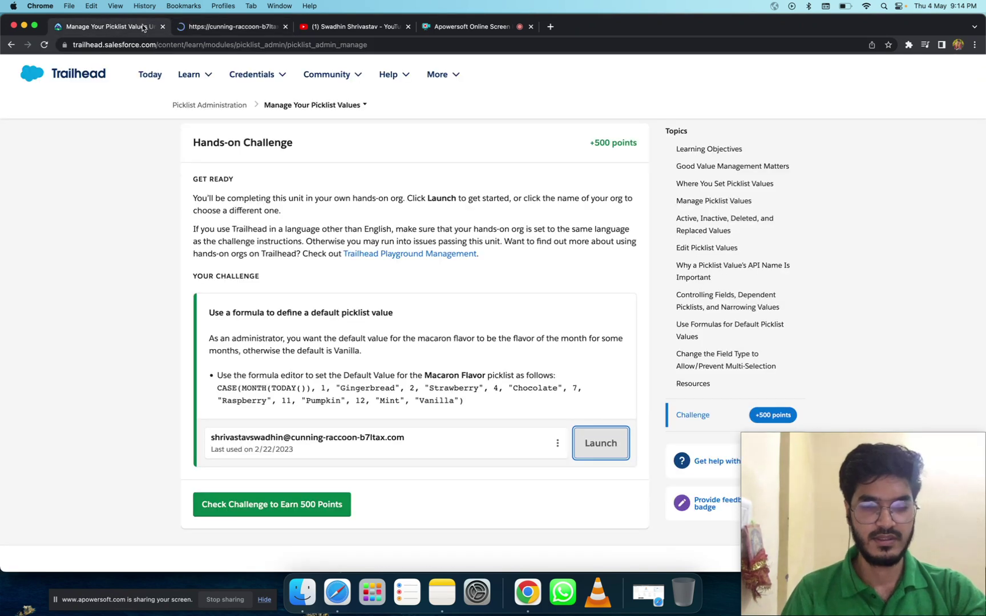
Step: Go to the hands-on org's Setup and open Object Manager
{"action": "left_click", "coordinate": [269, 27]}
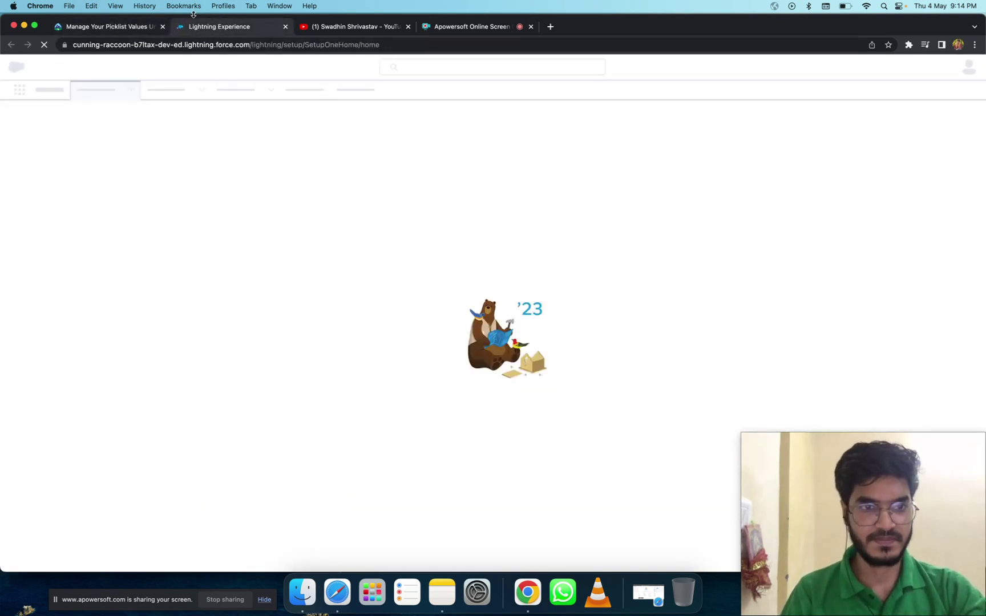
{"action": "left_click", "coordinate": [143, 29]}
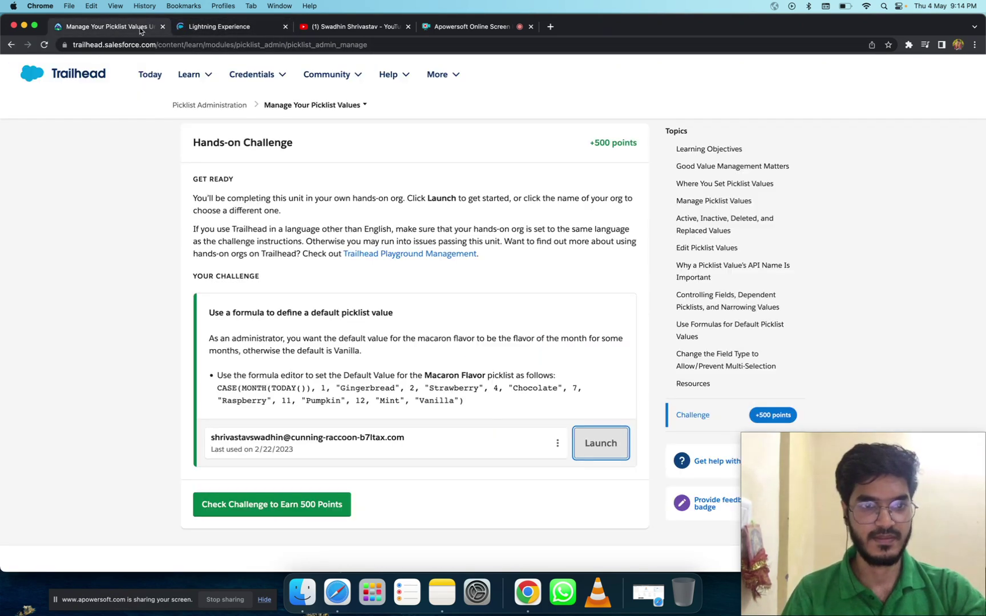
{"action": "left_click", "coordinate": [224, 29]}
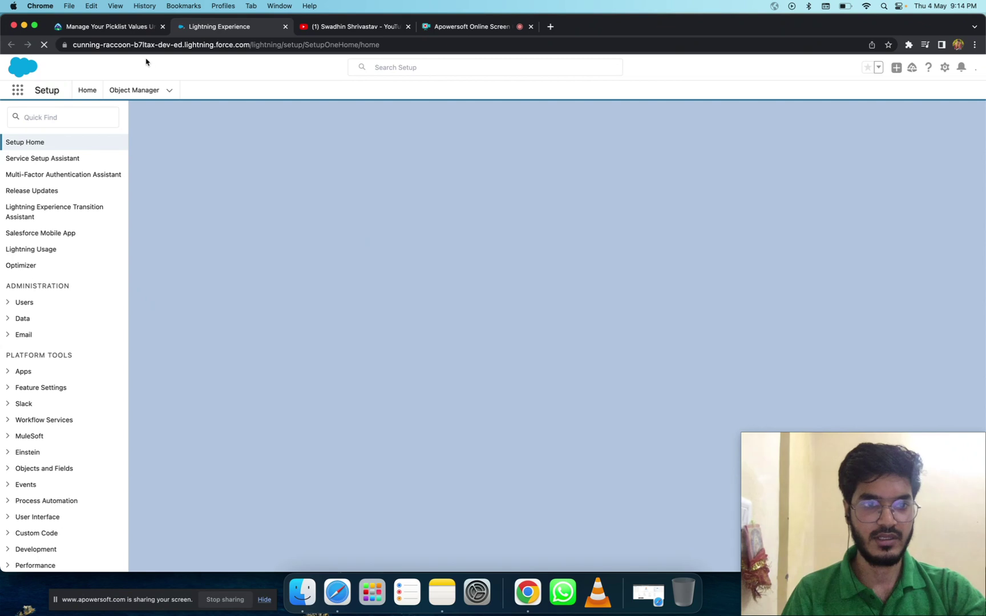
{"action": "left_click", "coordinate": [133, 91]}
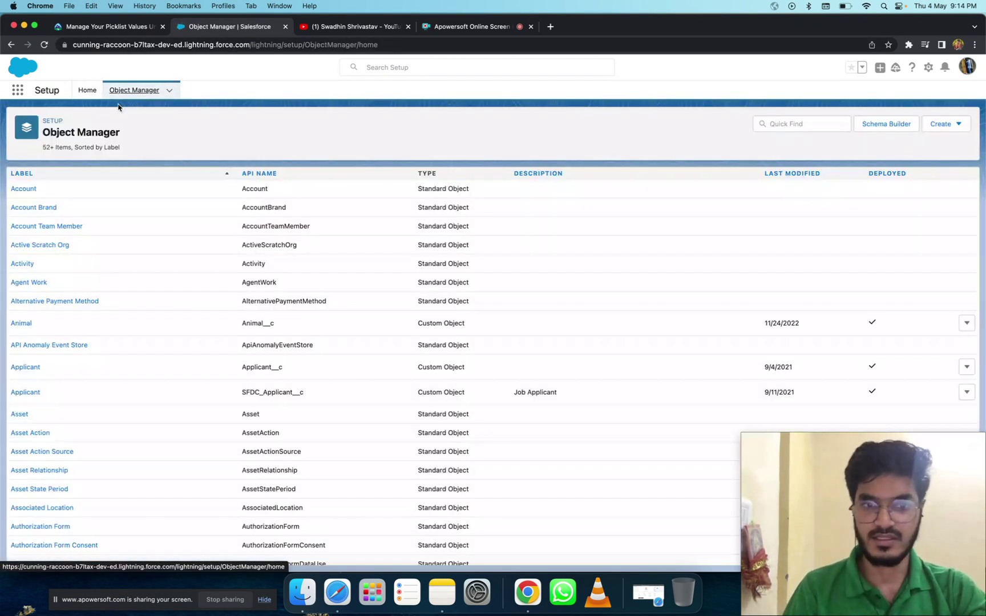
Step: Filter the objects by 'product' and open the Product object's details
{"action": "left_click", "coordinate": [802, 124]}
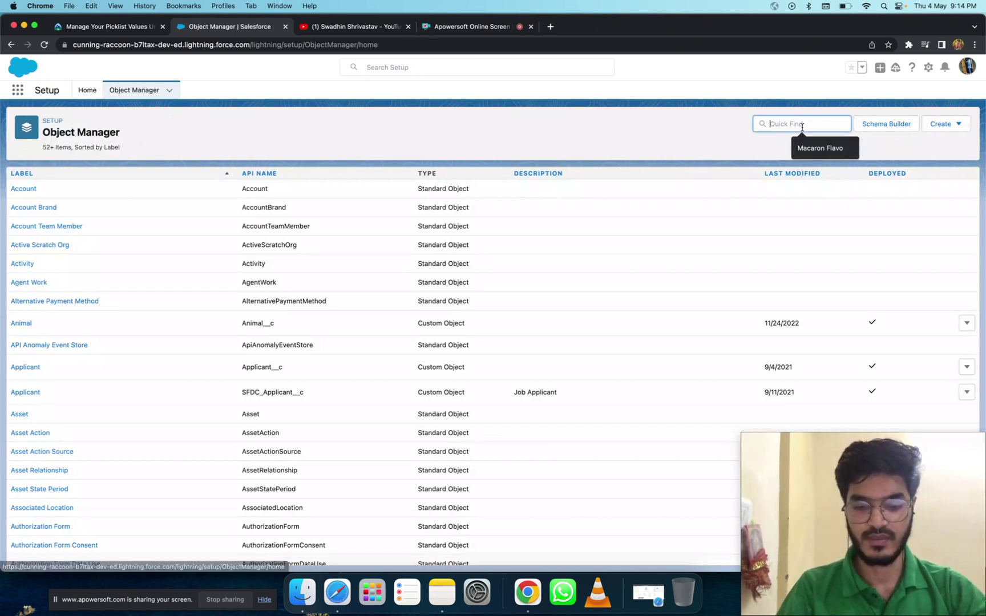
{"action": "type", "text": "produt"}
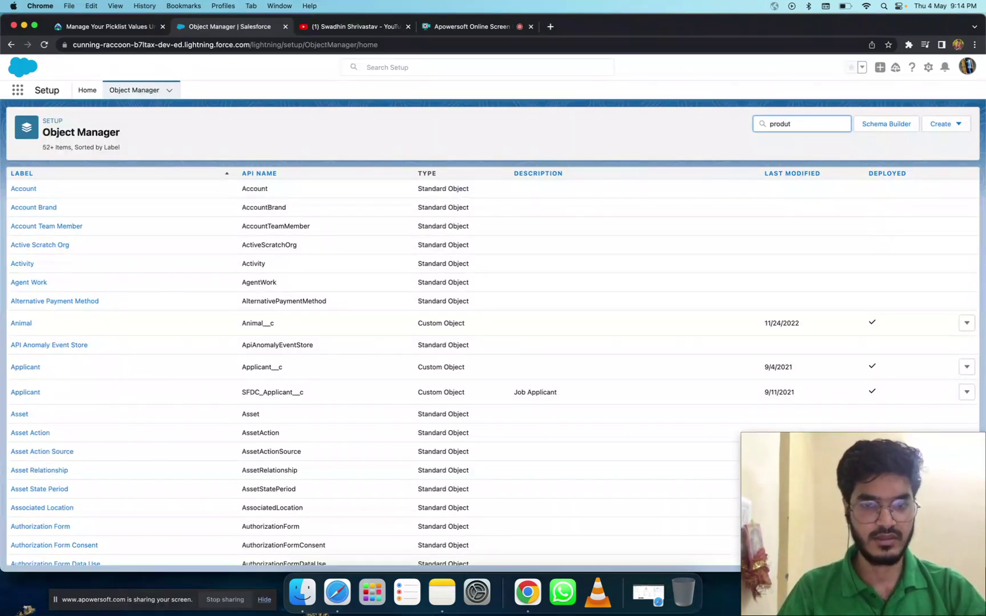
{"action": "key", "text": "BackSpace"}
{"action": "type", "text": "c"}
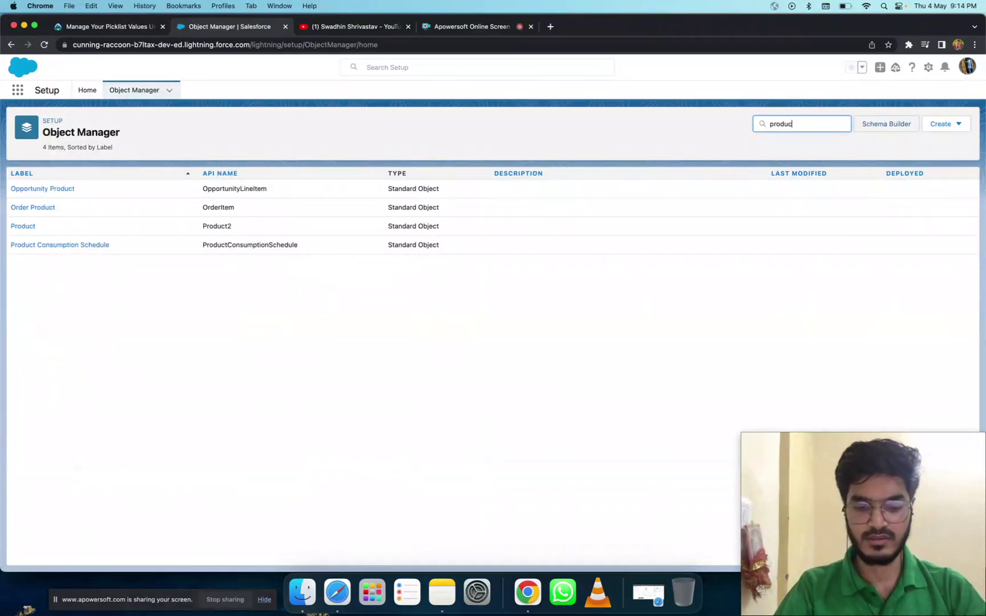
{"action": "type", "text": "t"}
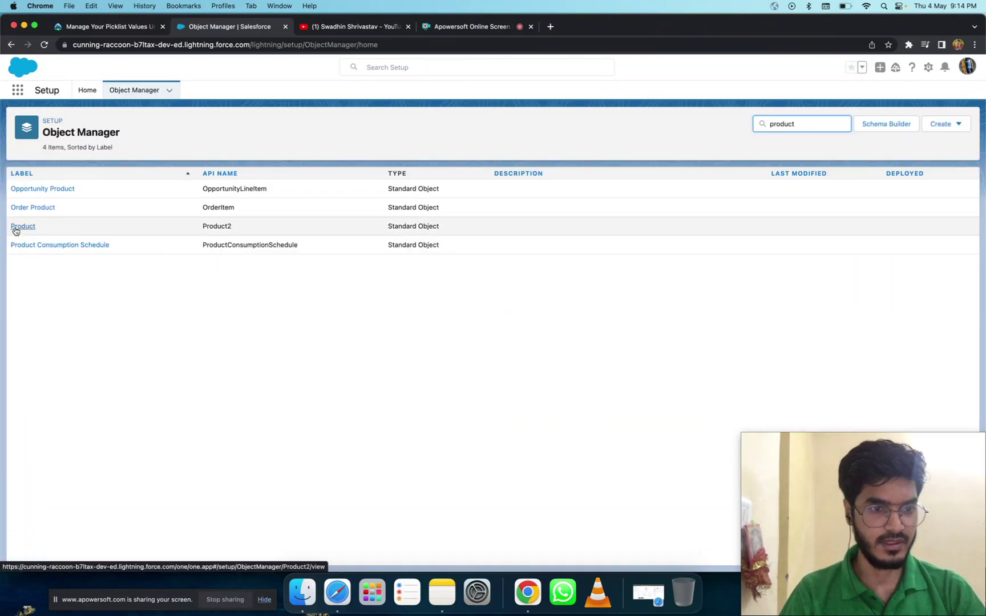
{"action": "left_click", "coordinate": [15, 228]}
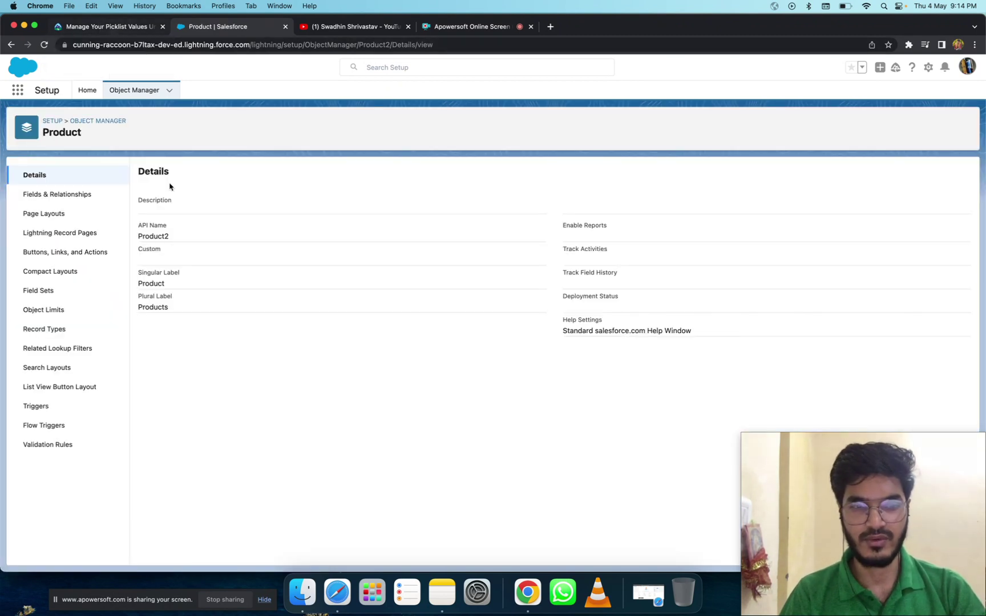
Step: Edit the Product's Macaron Flavor field and expand its default-value formula editor
{"action": "left_click", "coordinate": [66, 197]}
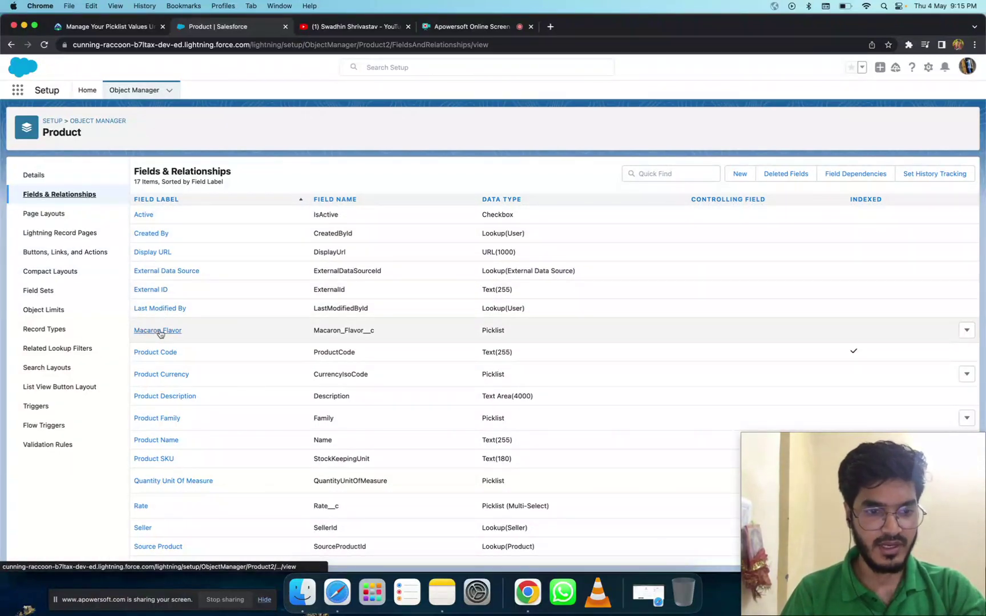
{"action": "left_click", "coordinate": [967, 333]}
{"action": "left_click", "coordinate": [942, 355]}
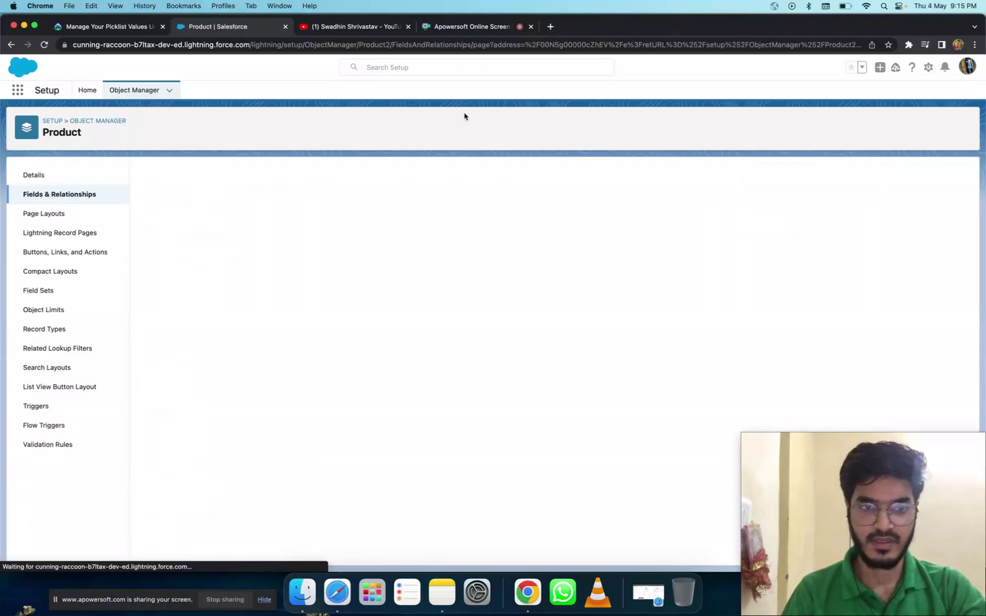
{"action": "left_click", "coordinate": [105, 27]}
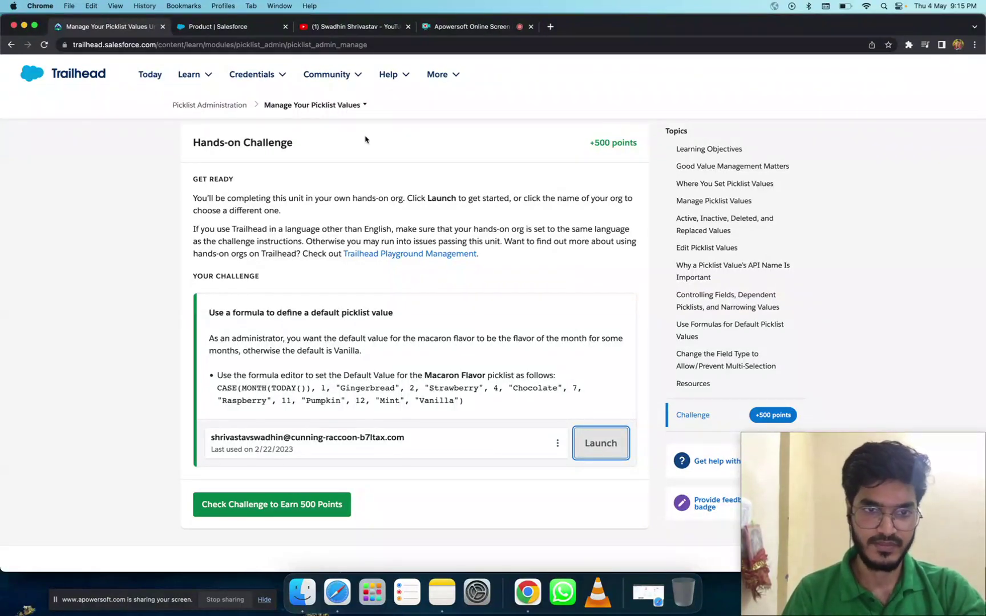
{"action": "left_click", "coordinate": [238, 25]}
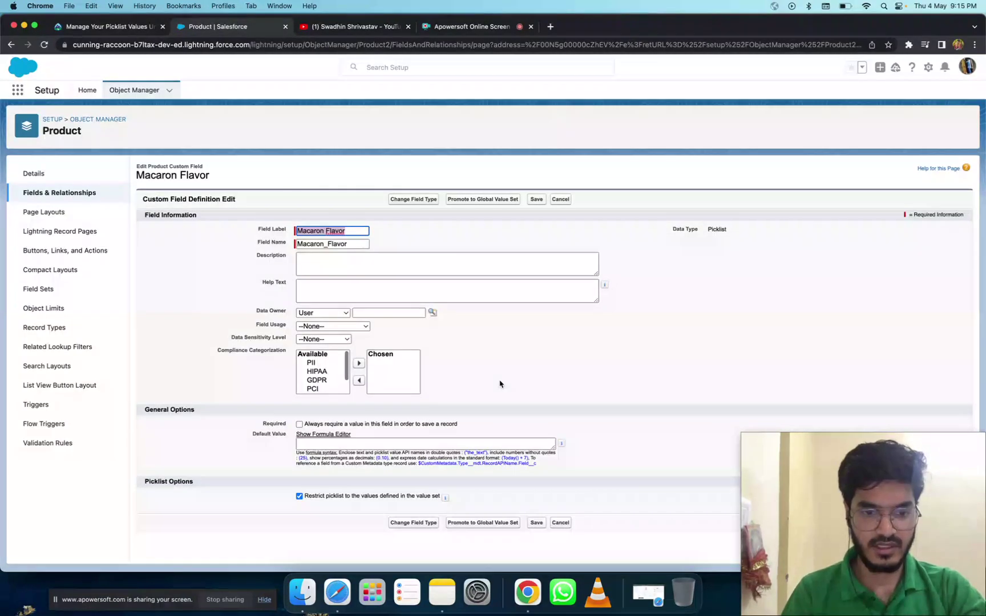
{"action": "left_click", "coordinate": [311, 436]}
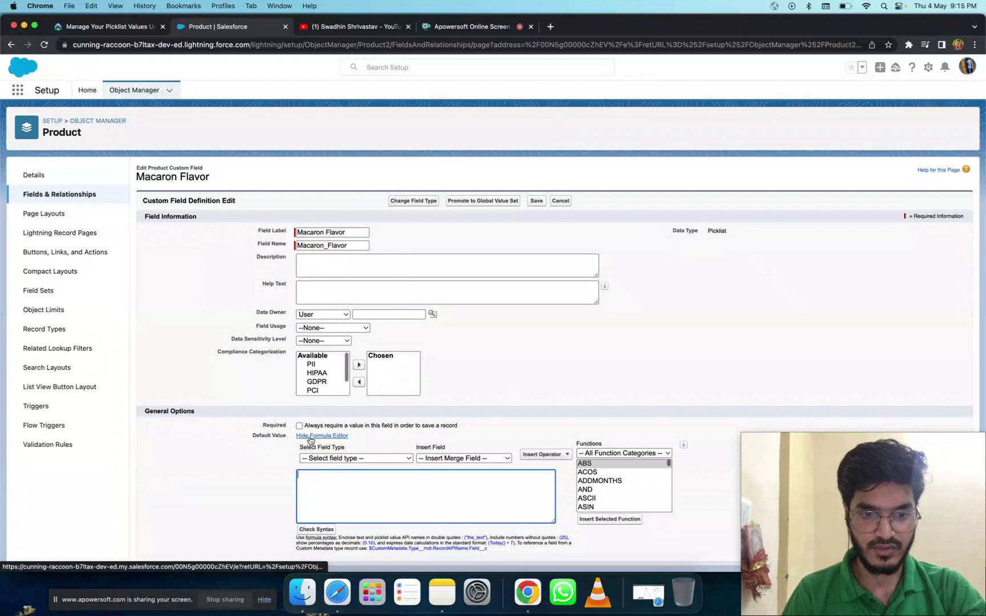
Step: Copy the CASE(MONTH(TODAY())…) formula from the Trailhead challenge instructions
{"action": "left_click", "coordinate": [87, 27]}
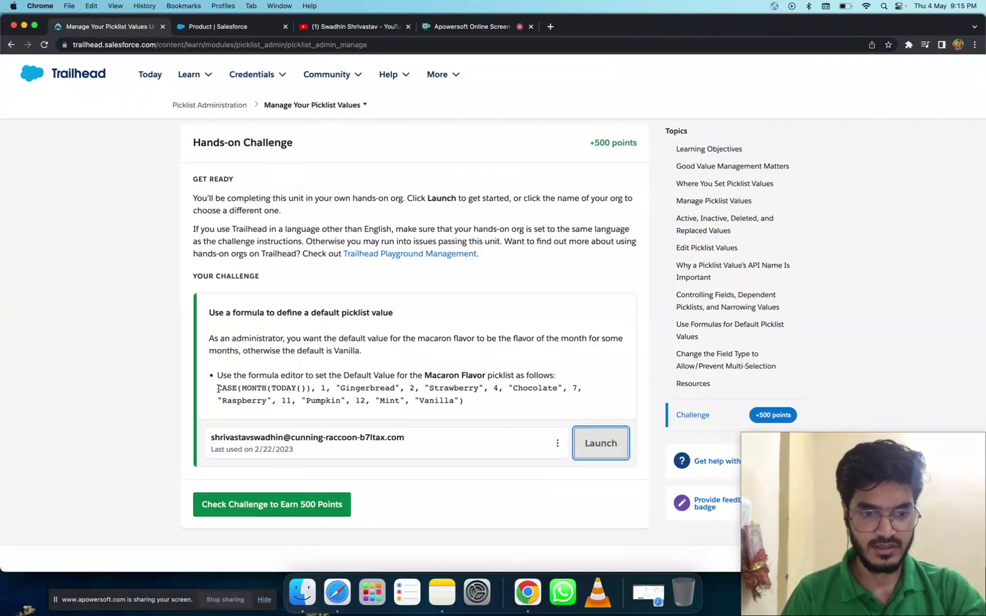
{"action": "left_click_drag", "start_coordinate": [218, 389], "coordinate": [465, 404]}
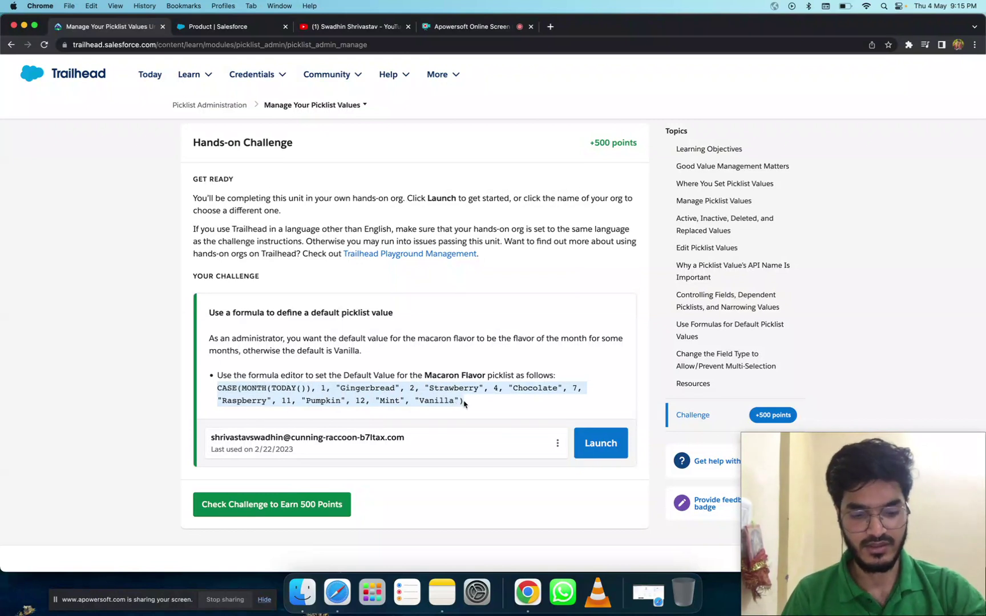
{"action": "key", "text": "super+c"}
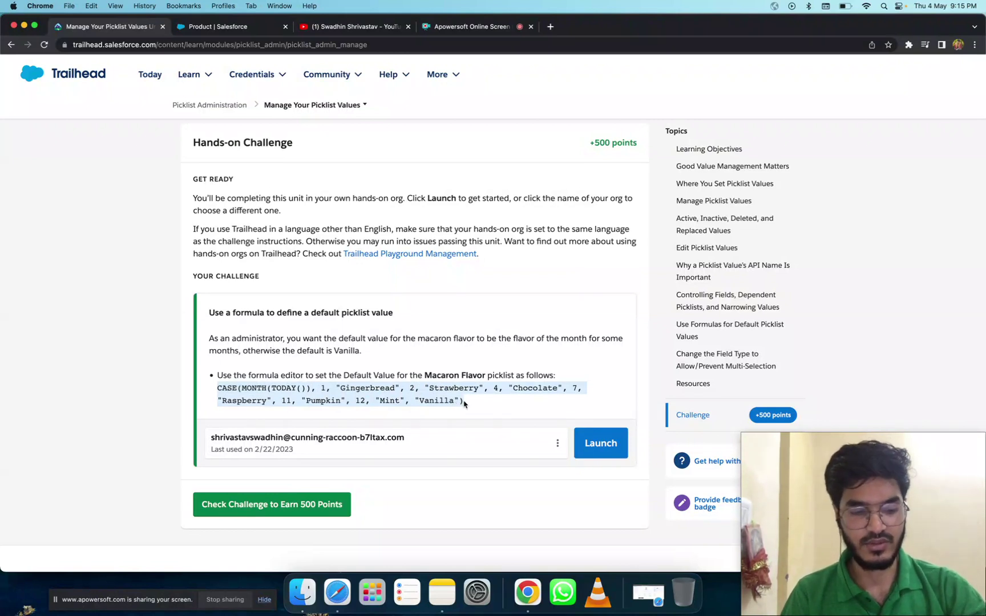
{"action": "left_click", "coordinate": [217, 28]}
Step: Paste the CASE formula as the default value, check its syntax, and save the field
{"action": "key", "text": "super+v"}
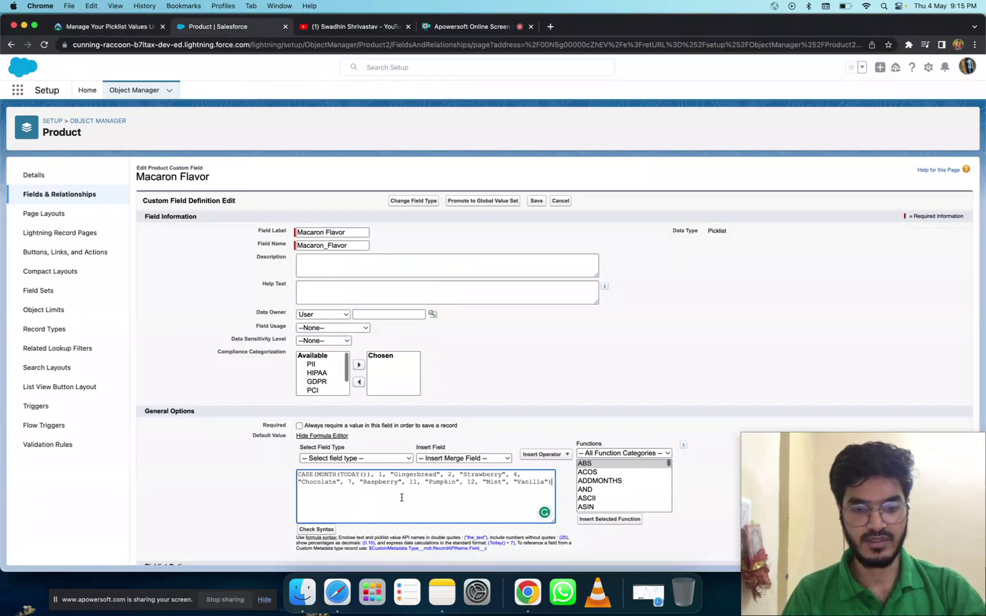
{"action": "scroll", "coordinate": [543, 441], "scroll_direction": "down", "scroll_amount": 2}
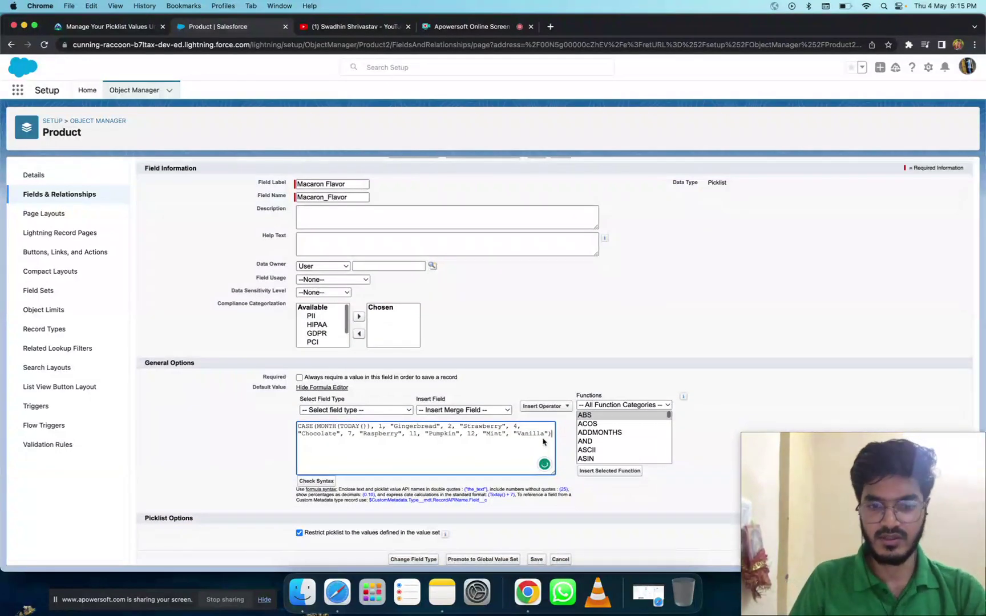
{"action": "left_click", "coordinate": [317, 483]}
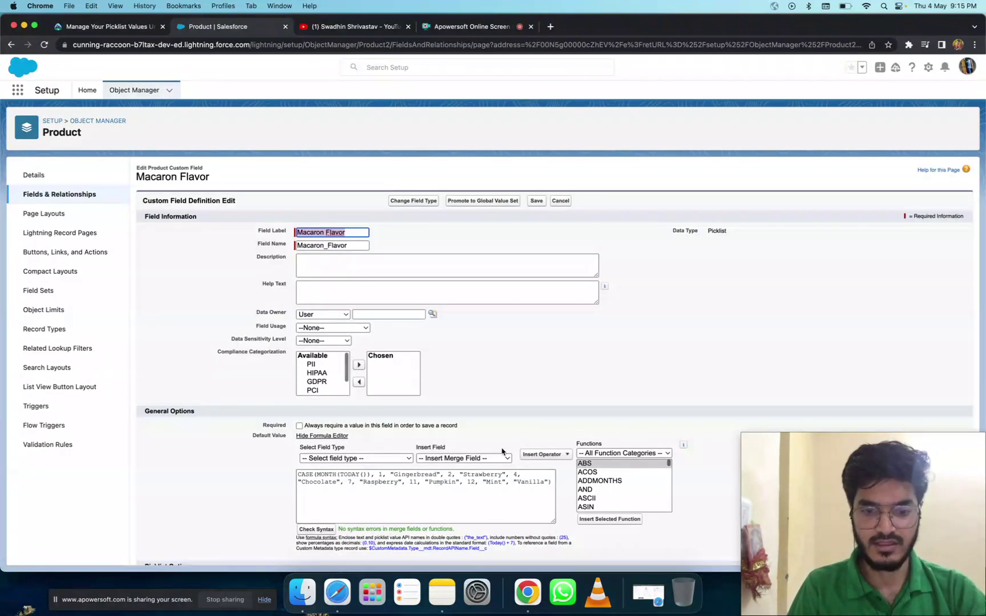
{"action": "scroll", "coordinate": [502, 450], "scroll_direction": "down", "scroll_amount": 2}
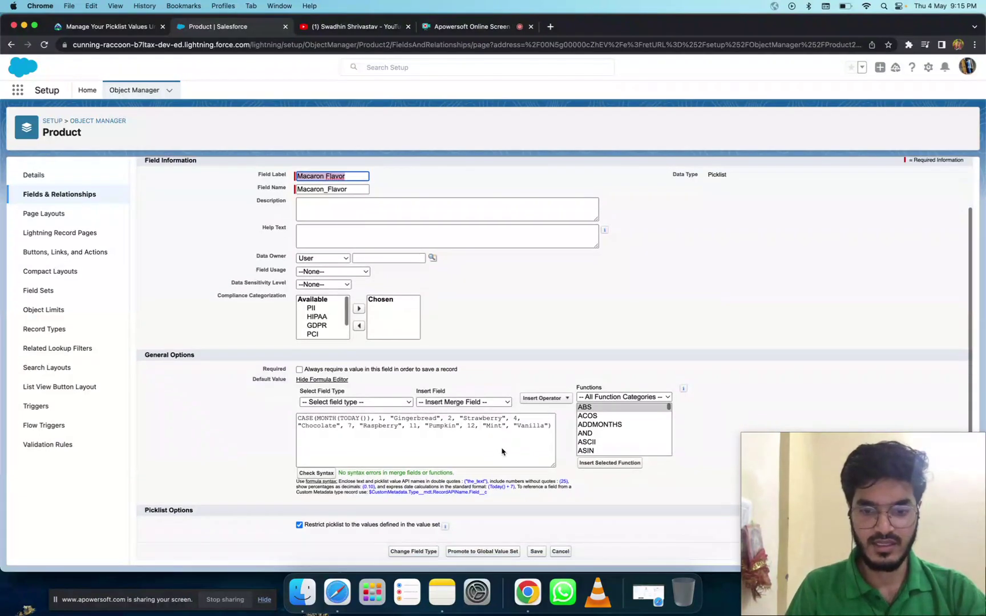
{"action": "left_click", "coordinate": [536, 553]}
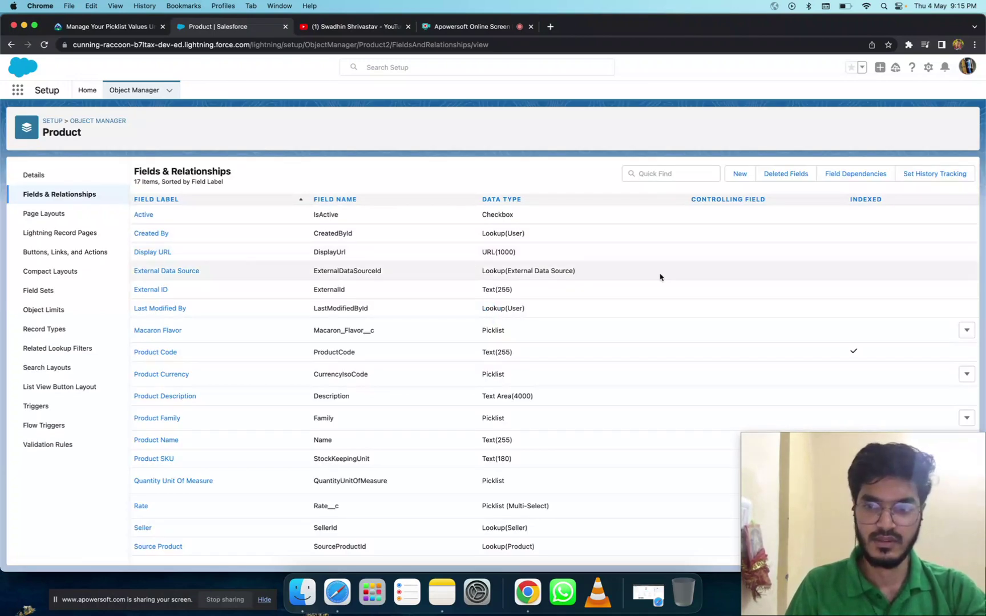
{"action": "left_click", "coordinate": [158, 332]}
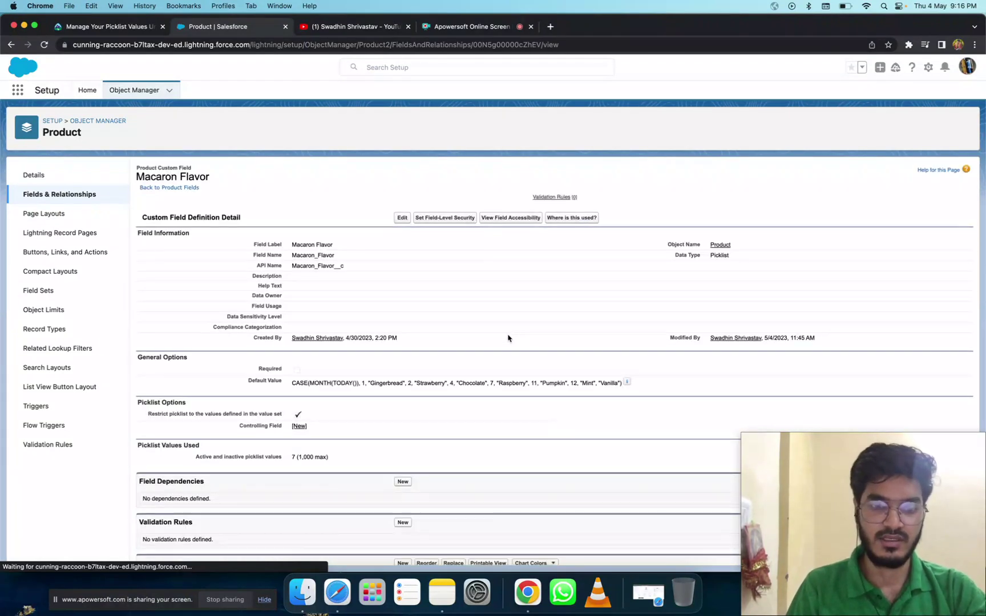
Step: Review the saved default formula on the Macaron Flavor detail page, then return to Trailhead
{"action": "scroll", "coordinate": [508, 337], "scroll_direction": "down", "scroll_amount": 2}
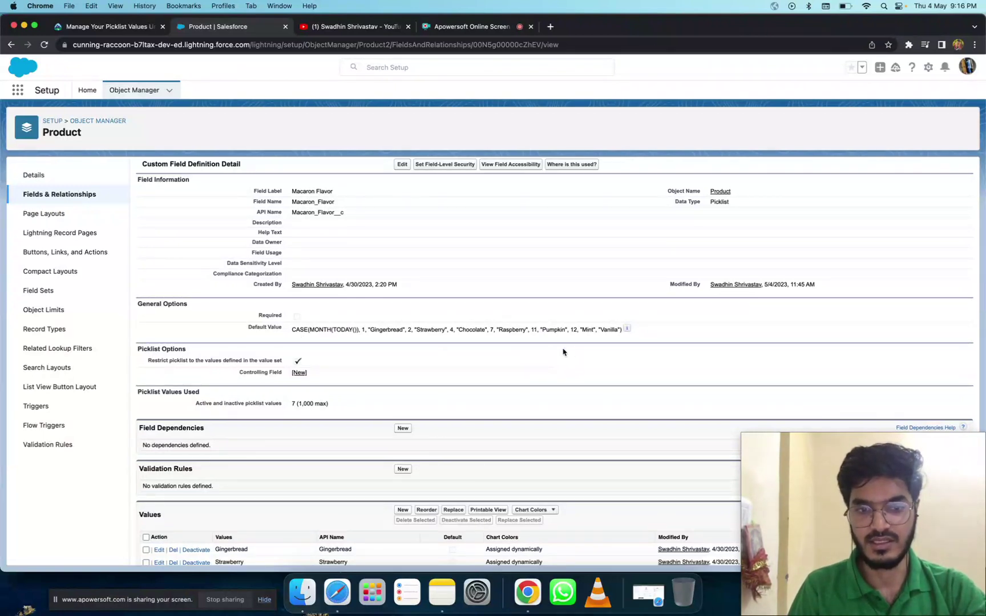
{"action": "left_click", "coordinate": [77, 30]}
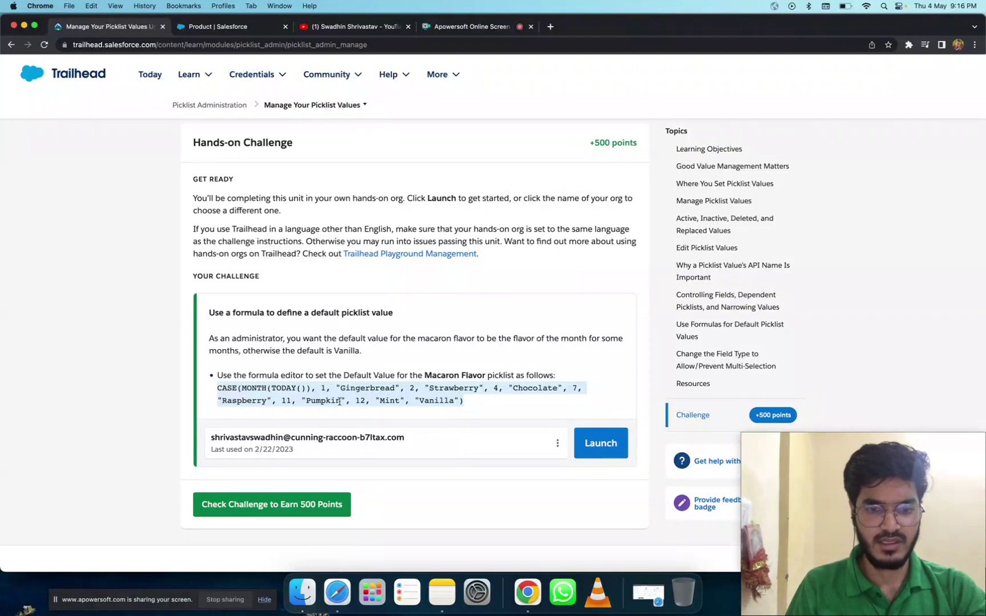
Step: Check the challenge for +500 points and continue to the Share Values with Global Value Sets unit
{"action": "left_click", "coordinate": [262, 510]}
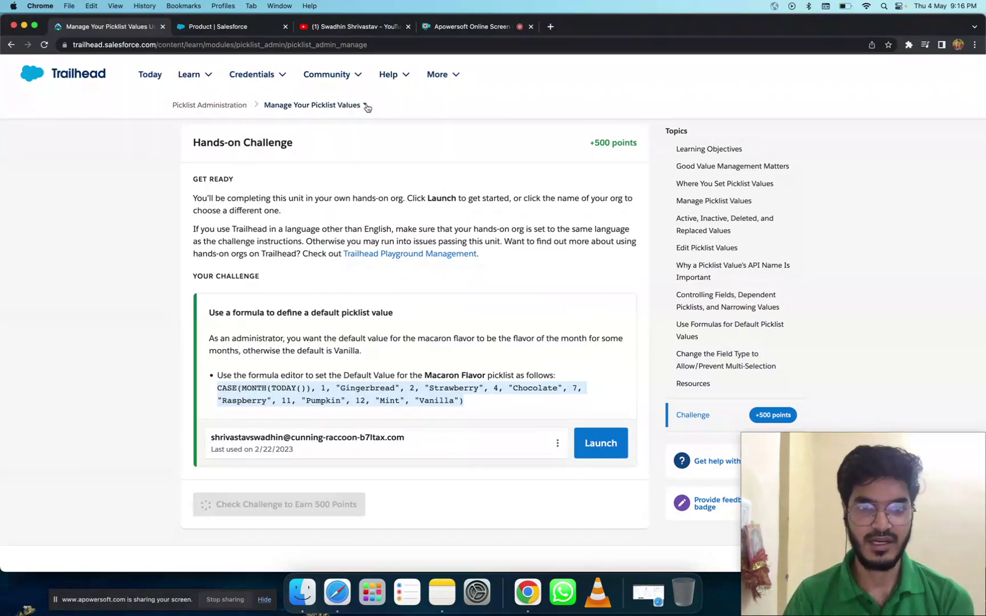
{"action": "left_click", "coordinate": [365, 107]}
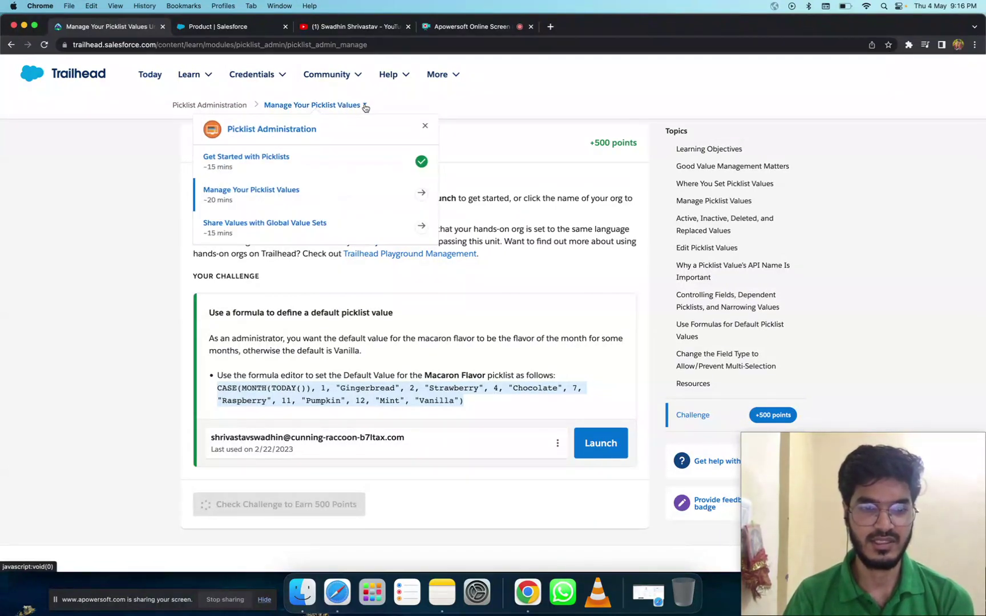
{"action": "left_click", "coordinate": [365, 107]}
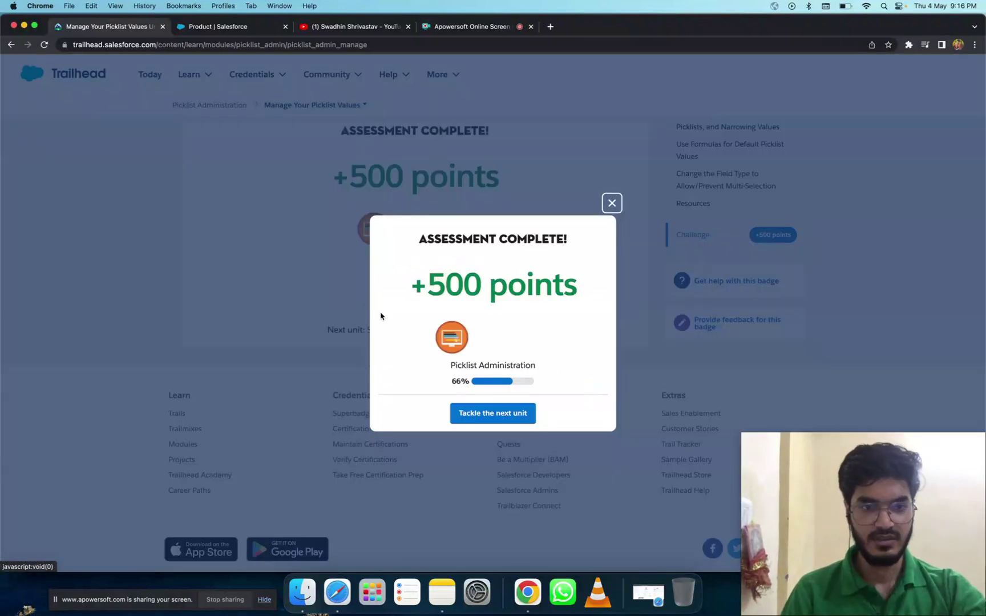
{"action": "left_click", "coordinate": [512, 419]}
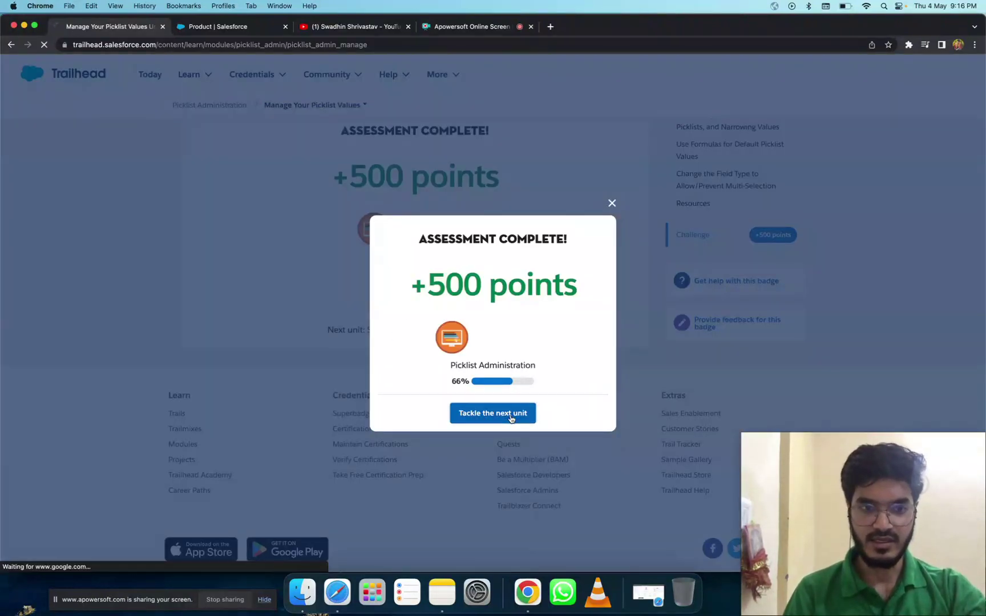